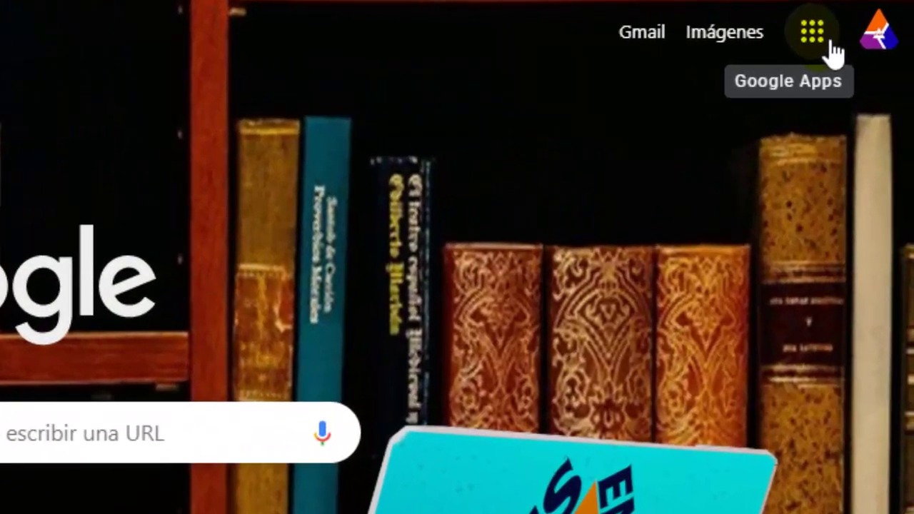
Step: Start a new blank spreadsheet in Google Sheets via the Google apps grid
{"action": "left_click", "coordinate": [836, 54]}
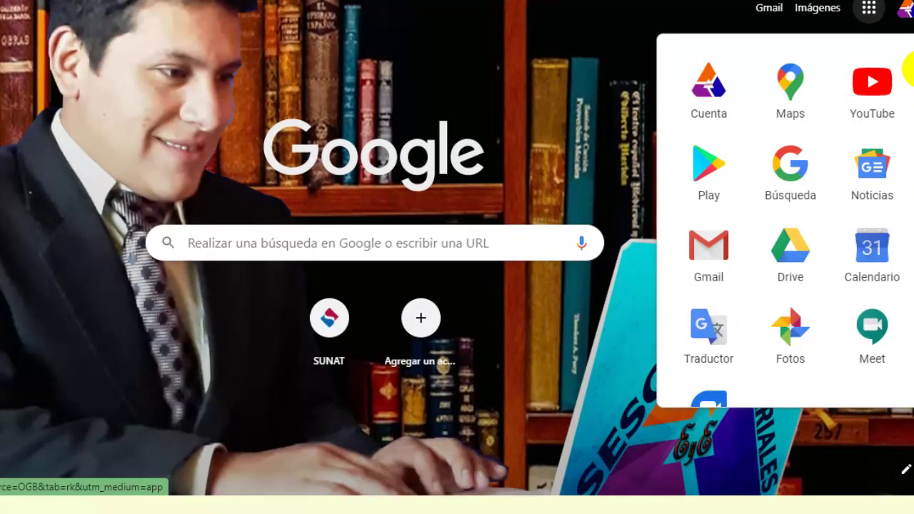
{"action": "left_click_drag", "start_coordinate": [907, 71], "coordinate": [908, 290]}
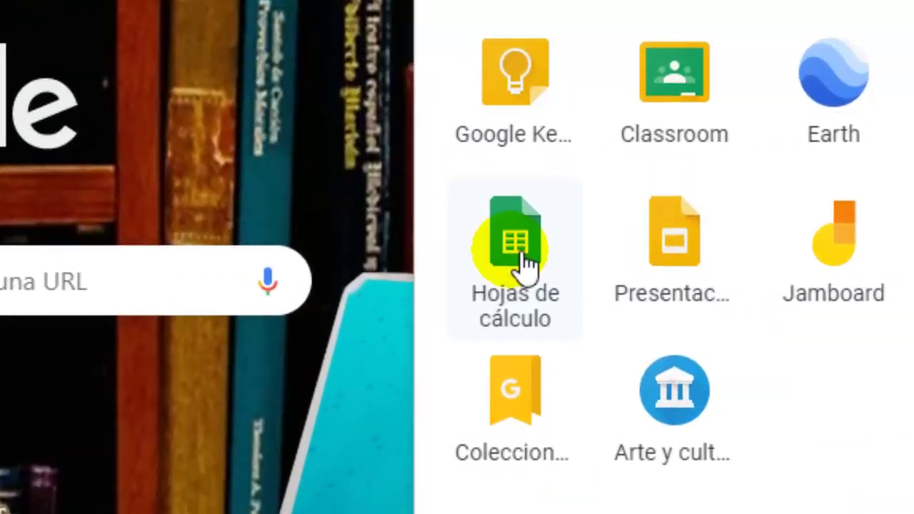
{"action": "left_click", "coordinate": [521, 250]}
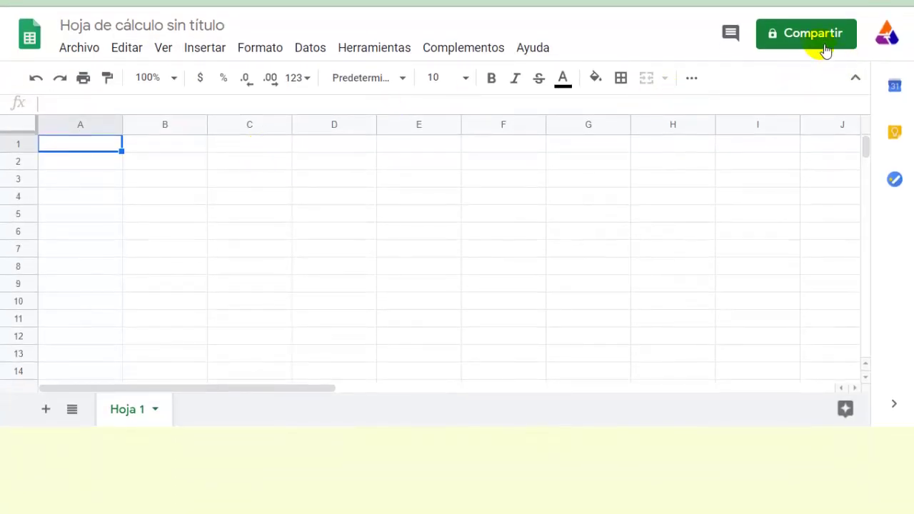
Step: Save the untitled spreadsheet under the name 'HOJA DE PRUEBA' when sharing prompts for a name
{"action": "left_click", "coordinate": [822, 43]}
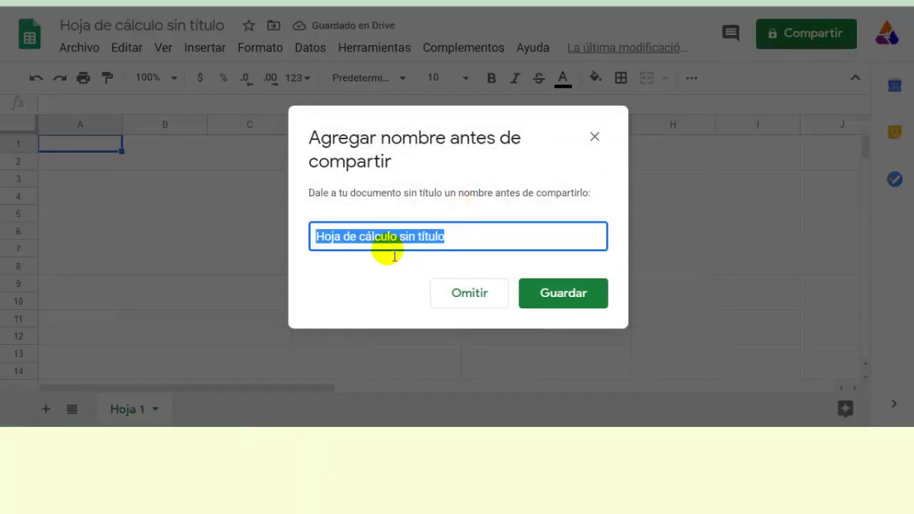
{"action": "type", "text": "HOJA DE PRUEBA"}
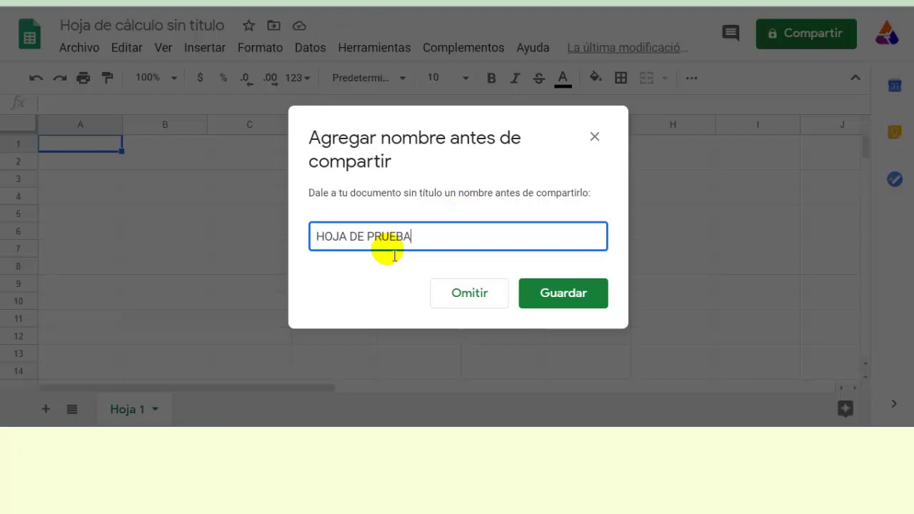
{"action": "left_click", "coordinate": [546, 300]}
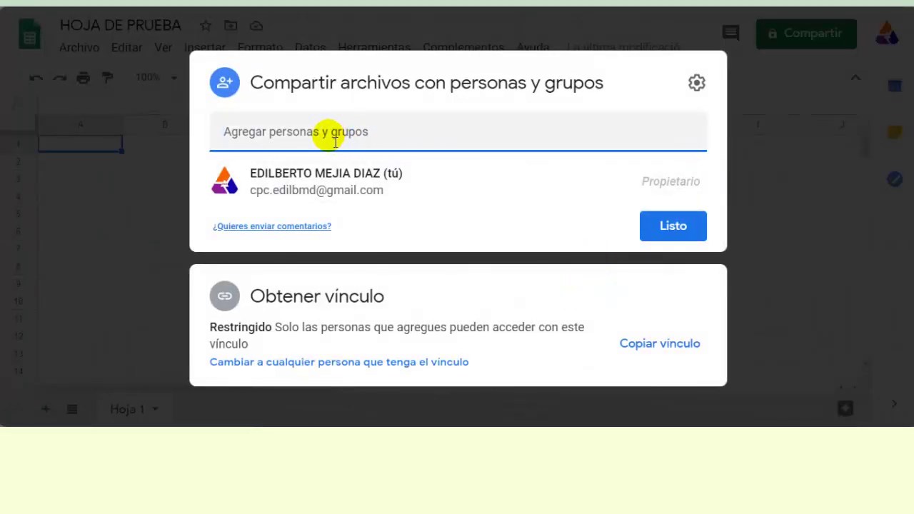
Step: Add a suggested person to the share list and view their access role options
{"action": "type", "text": "GLA"}
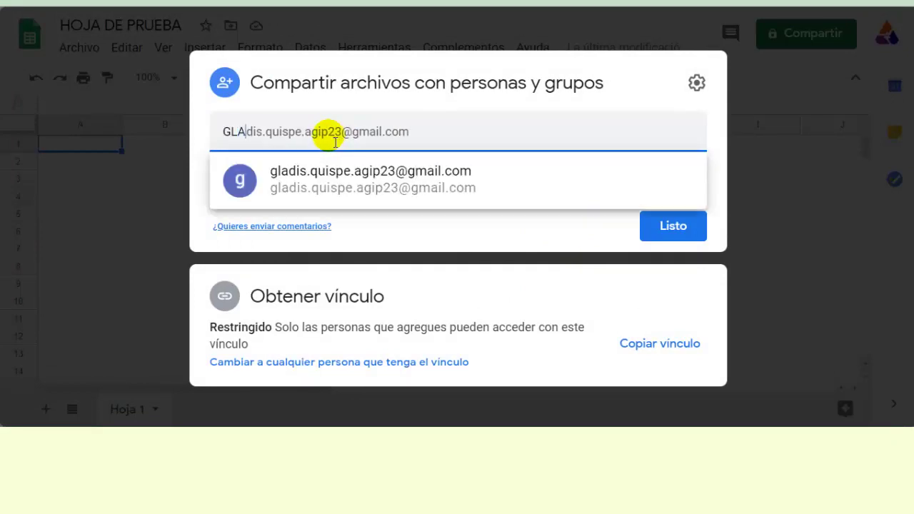
{"action": "type", "text": "D"}
{"action": "left_click", "coordinate": [327, 182]}
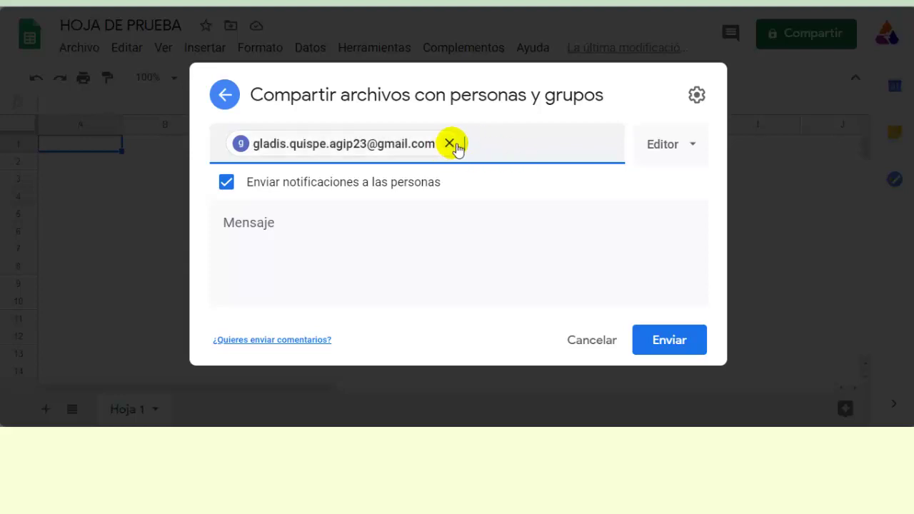
{"action": "left_click", "coordinate": [691, 146]}
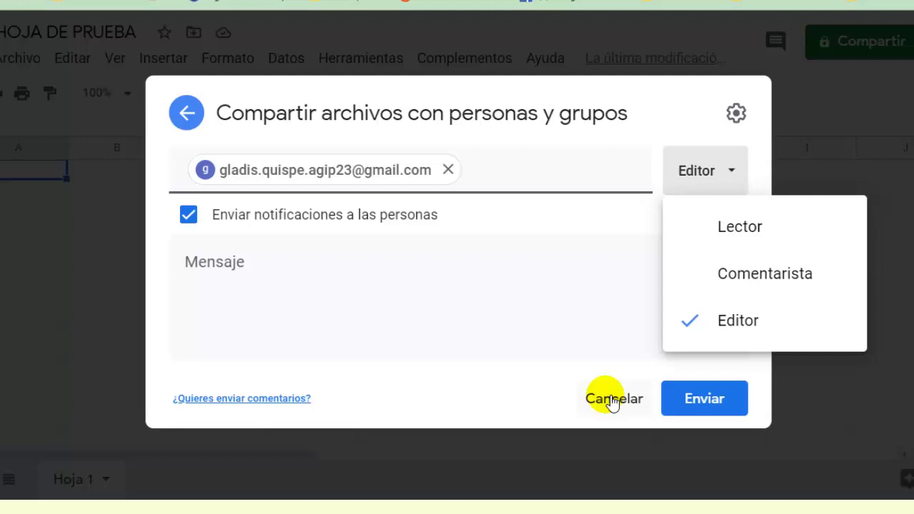
Step: Cancel the invitation, then enter 45.23 in B2 and 2.4 in C2
{"action": "left_click", "coordinate": [611, 399]}
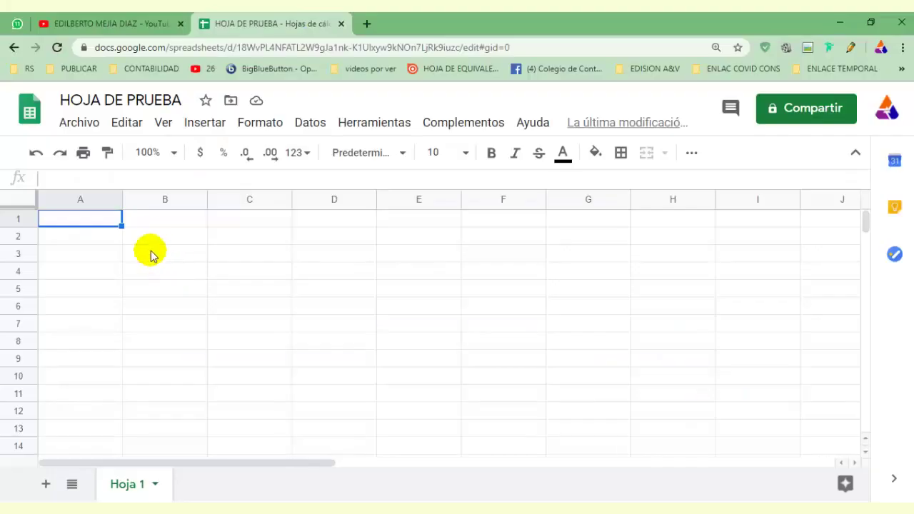
{"action": "left_click", "coordinate": [152, 207]}
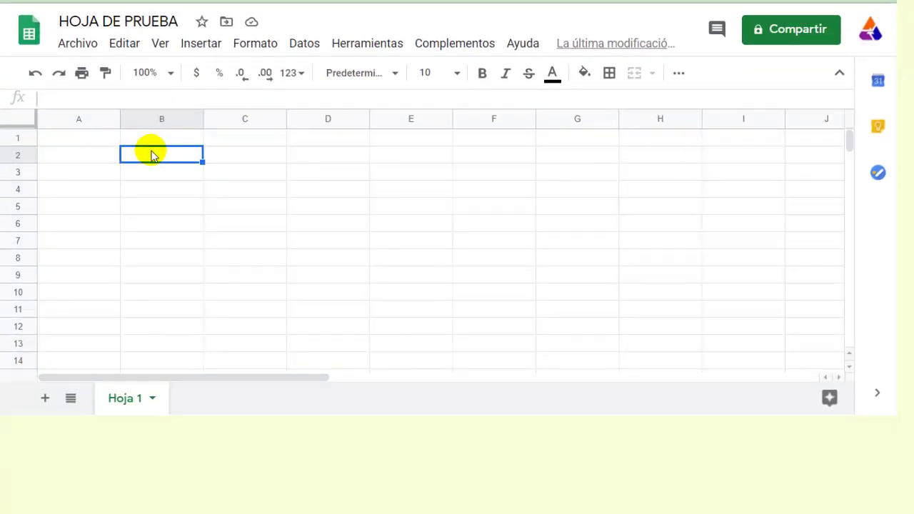
{"action": "type", "text": "45.23"}
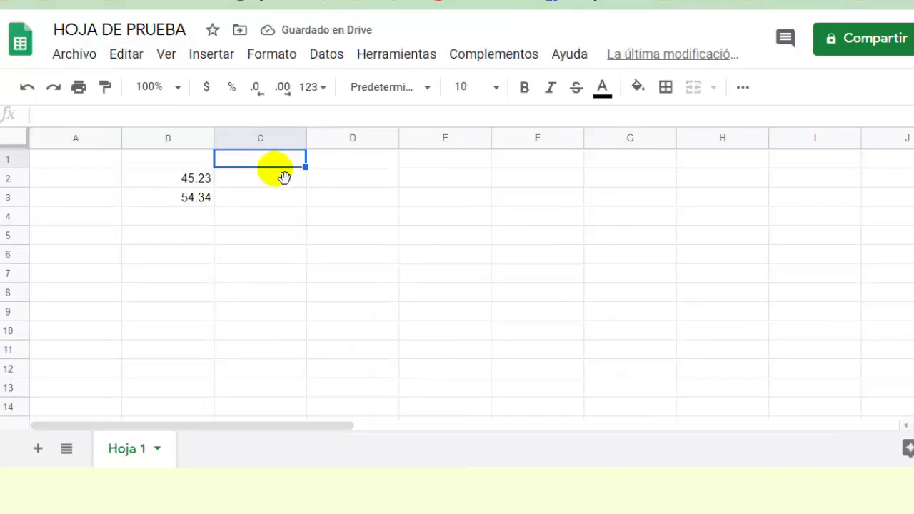
{"action": "left_click", "coordinate": [276, 179]}
{"action": "type", "text": "2.4"}
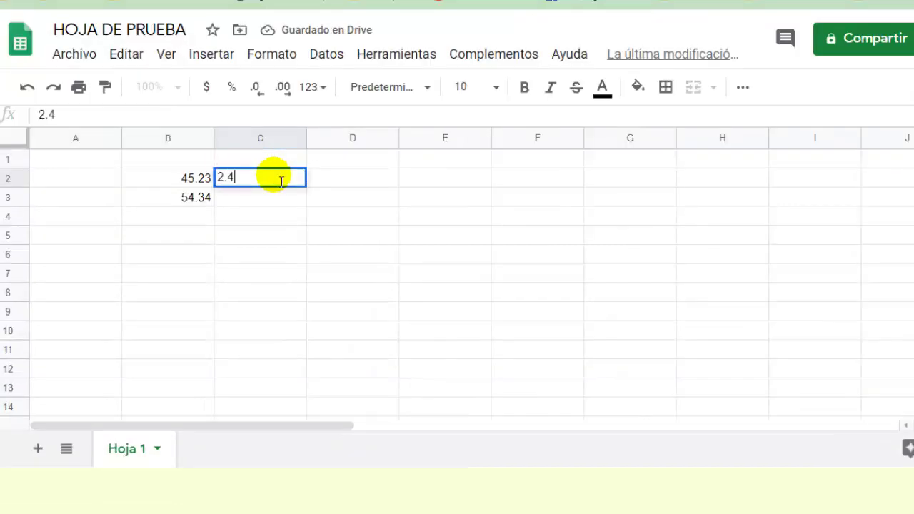
{"action": "key", "text": "Return"}
Step: Put the formula =C2*B2 in D2, giving 108.552
{"action": "left_click", "coordinate": [355, 181]}
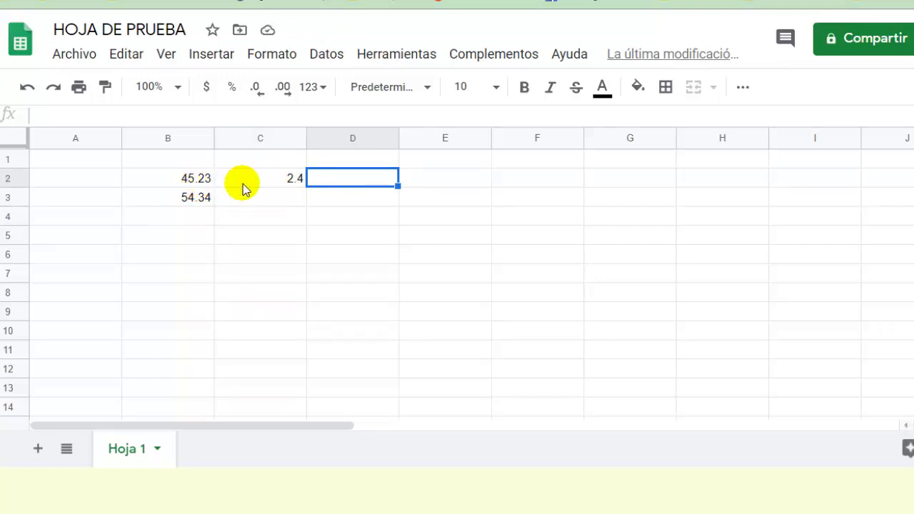
{"action": "type", "text": "+"}
{"action": "left_click", "coordinate": [290, 180]}
{"action": "type", "text": "*"}
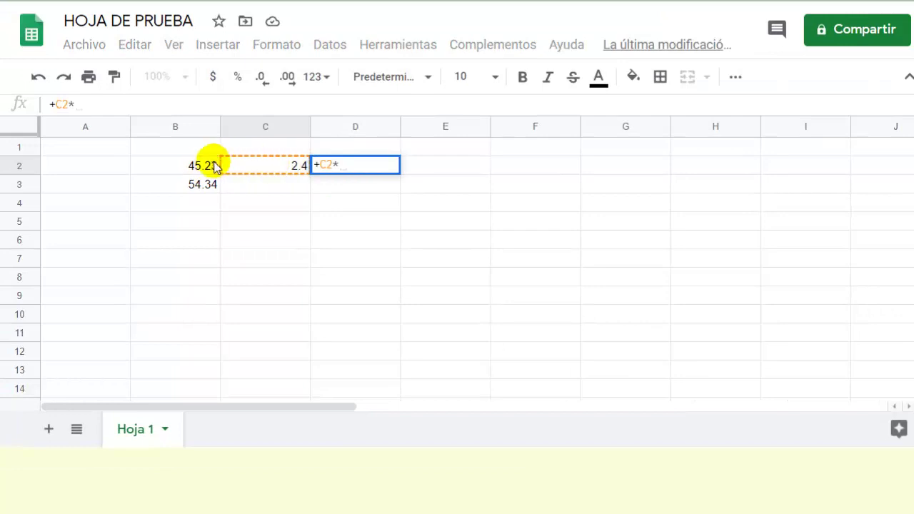
{"action": "left_click", "coordinate": [206, 166]}
{"action": "key", "text": "Return"}
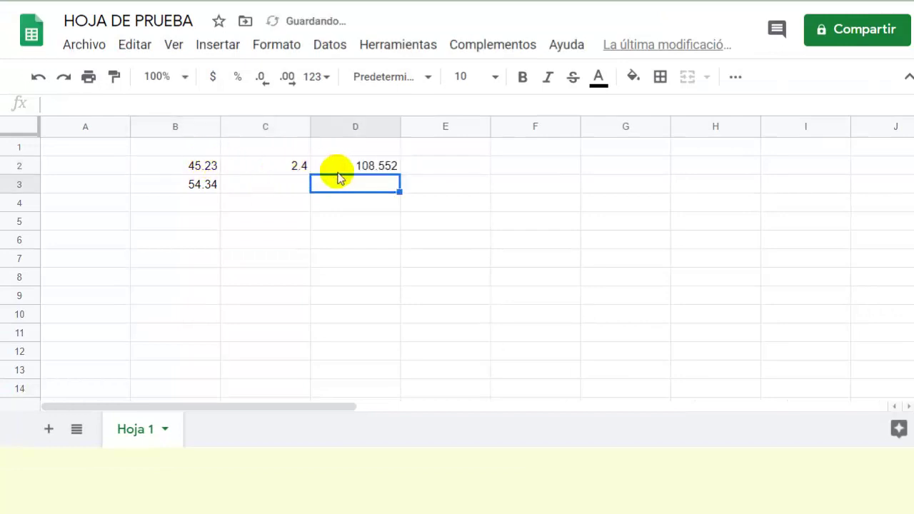
{"action": "left_click", "coordinate": [384, 169]}
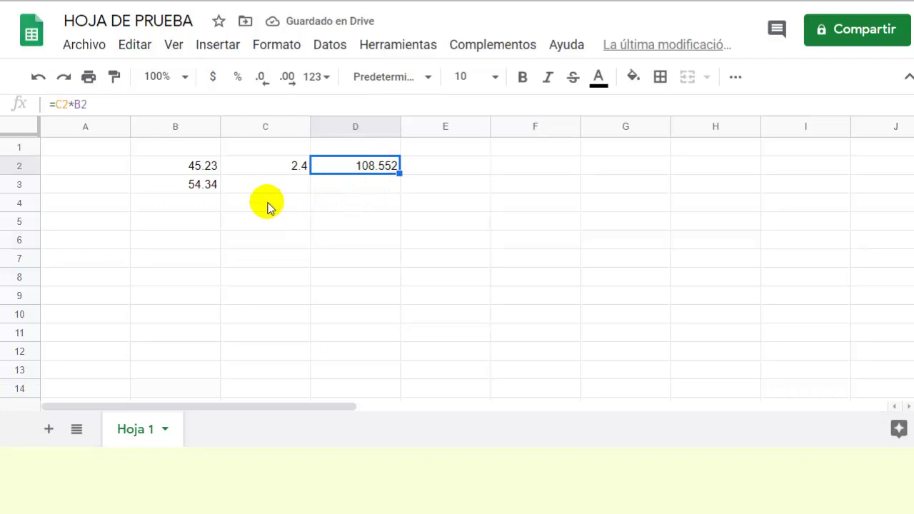
Step: Total B2:B3 in B4 with =SUM(B2:B3), giving 99.57
{"action": "left_click", "coordinate": [200, 208]}
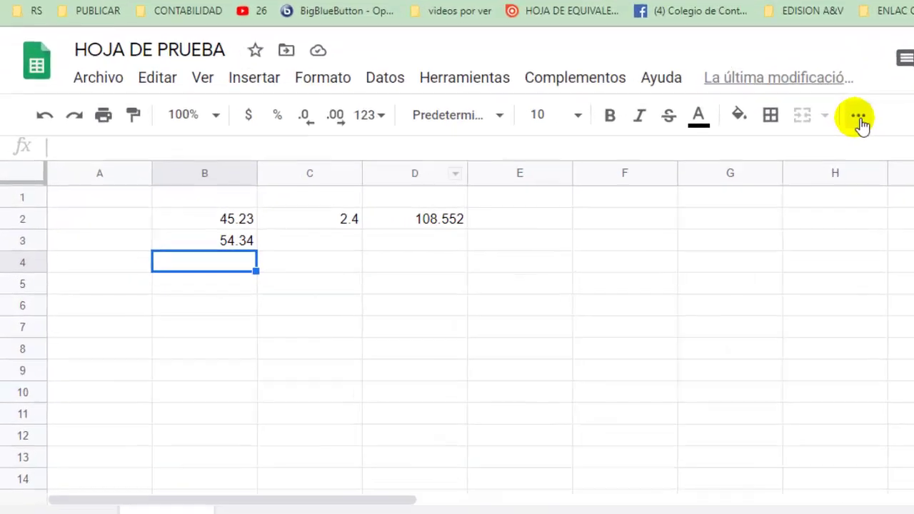
{"action": "left_click", "coordinate": [735, 77]}
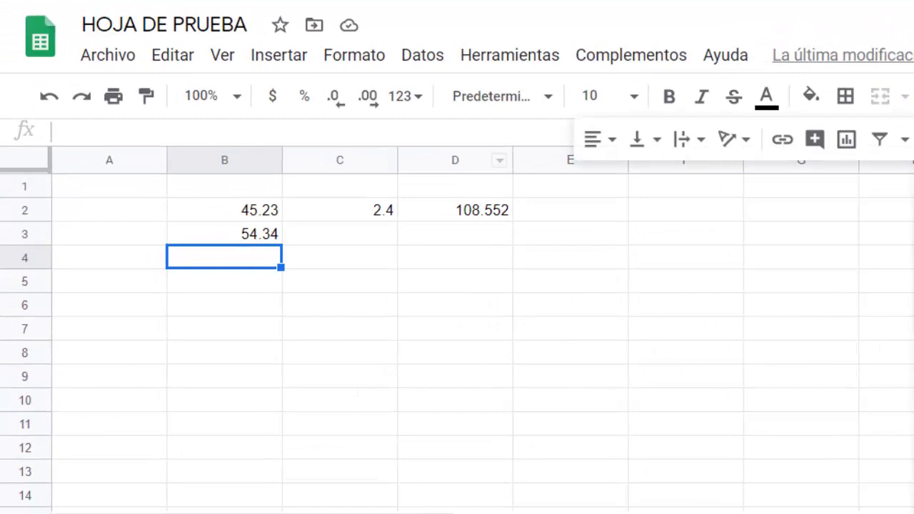
{"action": "type", "text": "=SUM("}
{"action": "left_click", "coordinate": [241, 214]}
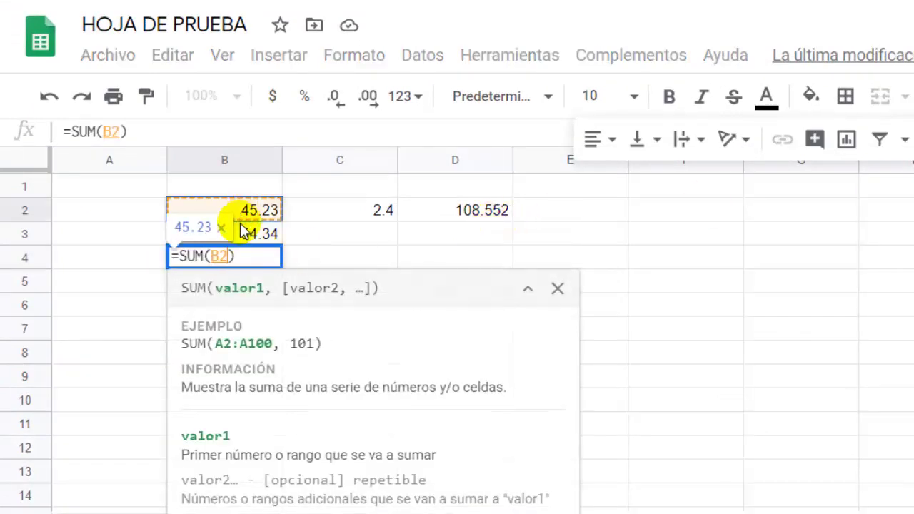
{"action": "left_click_drag", "start_coordinate": [242, 230], "coordinate": [241, 243]}
{"action": "key", "text": "Return"}
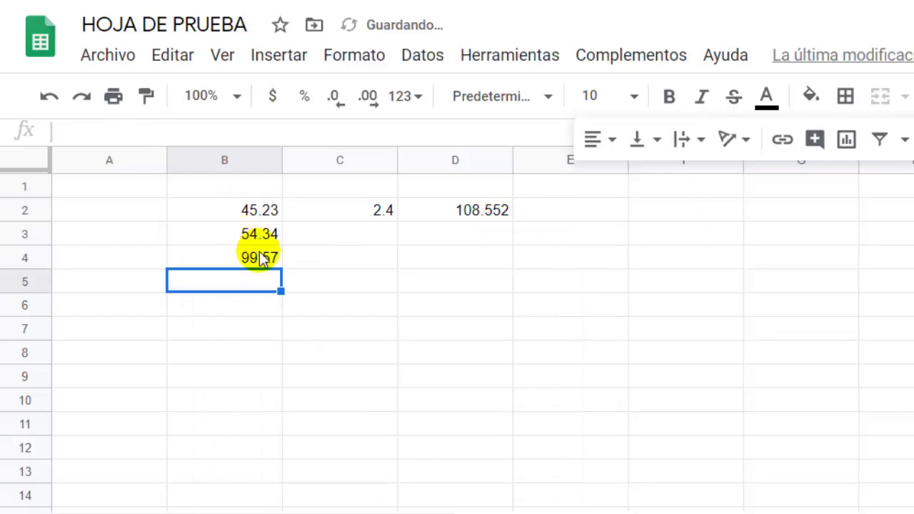
{"action": "left_click", "coordinate": [179, 193]}
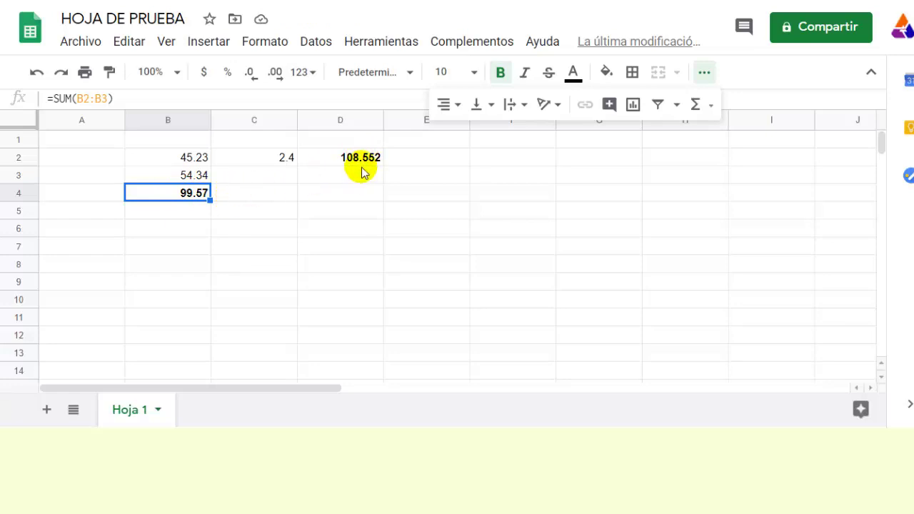
Step: Change the spreadsheet locale from México to España and save, so decimals show commas
{"action": "left_click", "coordinate": [79, 42]}
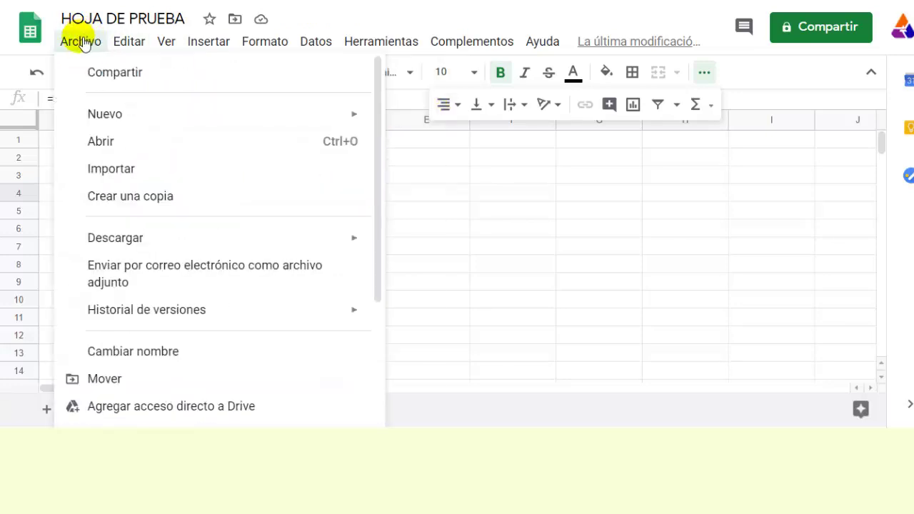
{"action": "scroll", "coordinate": [245, 365], "scroll_direction": "down", "scroll_amount": 3}
{"action": "left_click", "coordinate": [367, 334]}
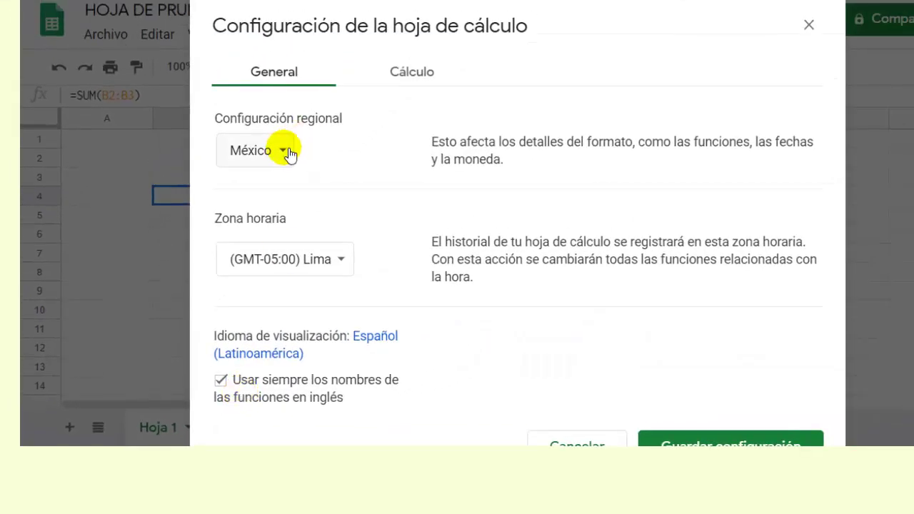
{"action": "left_click", "coordinate": [288, 152]}
{"action": "left_click_drag", "start_coordinate": [433, 250], "coordinate": [445, 116]}
{"action": "left_click", "coordinate": [310, 100]}
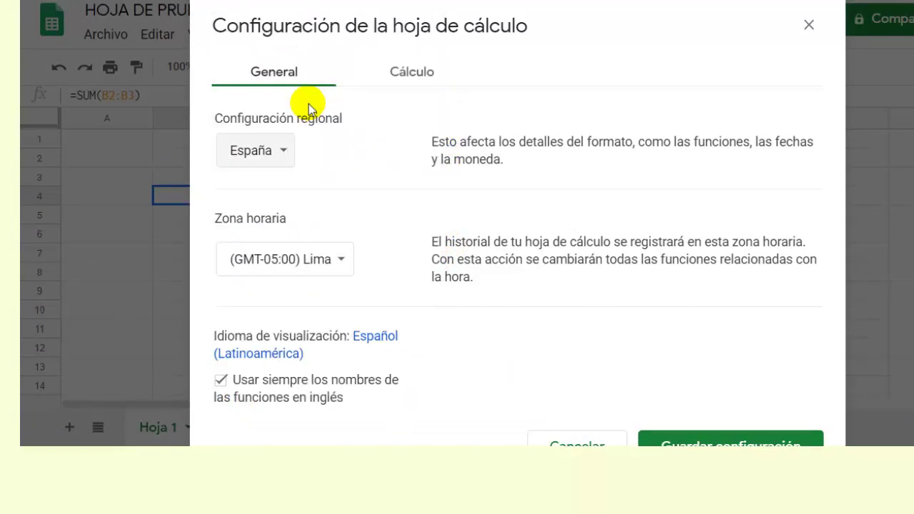
{"action": "left_click", "coordinate": [710, 437]}
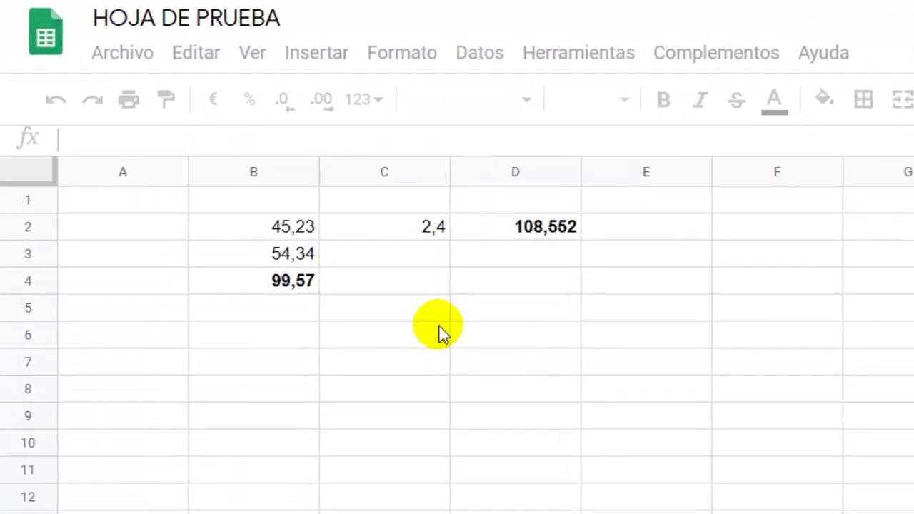
{"action": "left_click", "coordinate": [242, 266]}
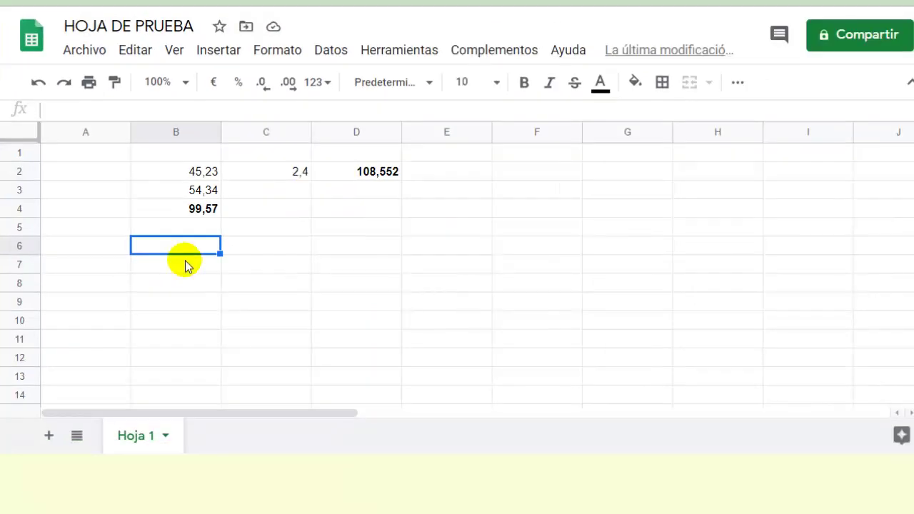
Step: Enter 45.32 in B6 and 2.5 in C6 using decimal points
{"action": "type", "text": "45.3"}
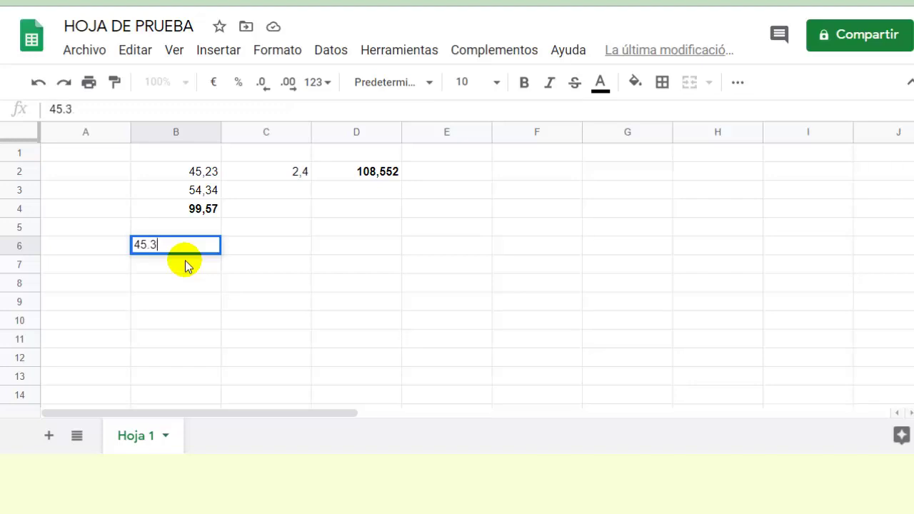
{"action": "type", "text": "2"}
{"action": "key", "text": "Tab"}
{"action": "type", "text": "2"}
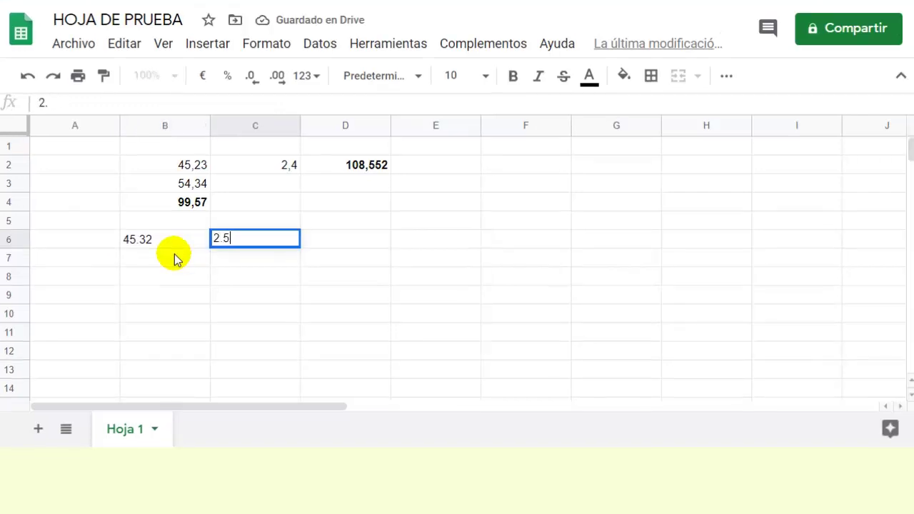
{"action": "key", "text": "Return"}
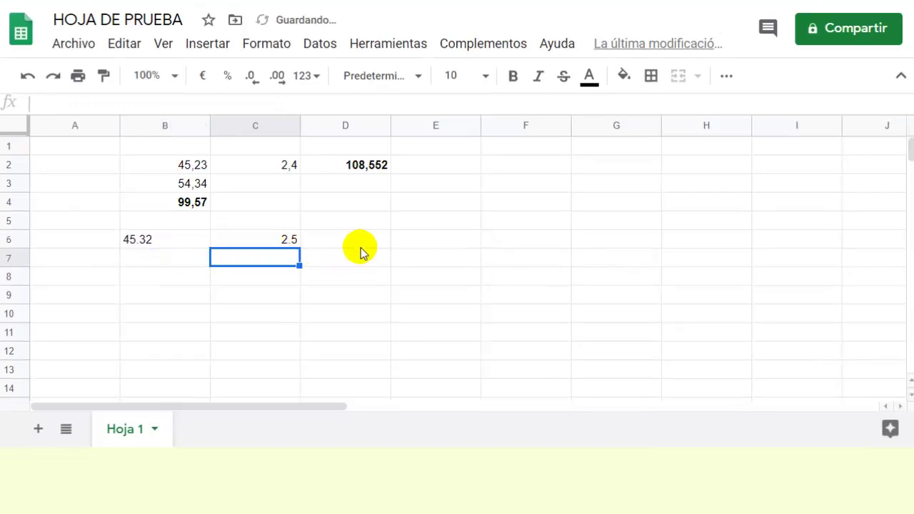
Step: Enter =C6*B6 in D6, which returns #VALUE!
{"action": "left_click", "coordinate": [365, 244]}
{"action": "type", "text": "="}
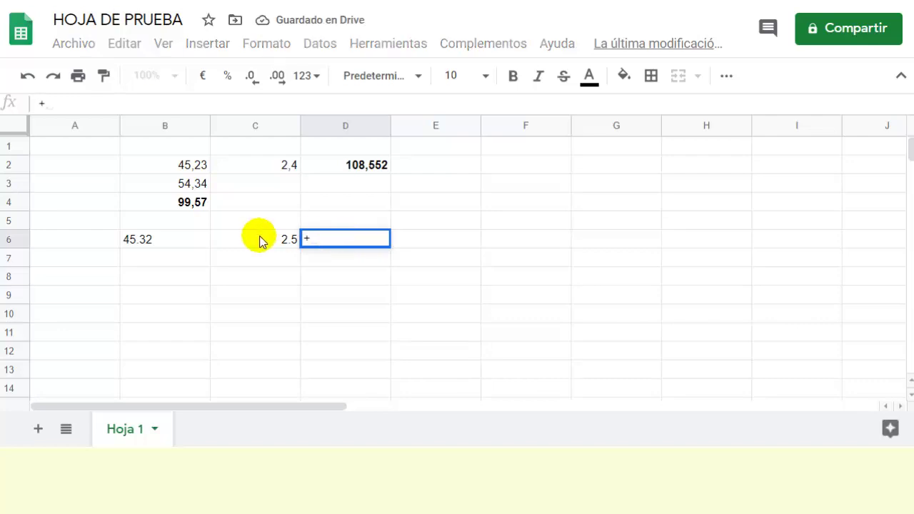
{"action": "left_click", "coordinate": [259, 240]}
{"action": "type", "text": "*"}
{"action": "left_click", "coordinate": [131, 241]}
{"action": "key", "text": "Return"}
Step: Inspect the #VALUE! error in D6 and check the contents of B6
{"action": "left_click", "coordinate": [363, 225]}
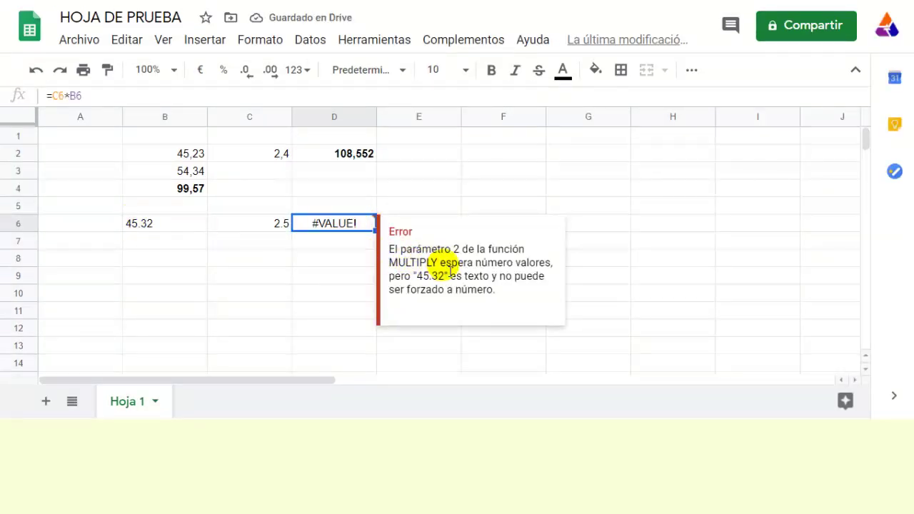
{"action": "left_click", "coordinate": [251, 275]}
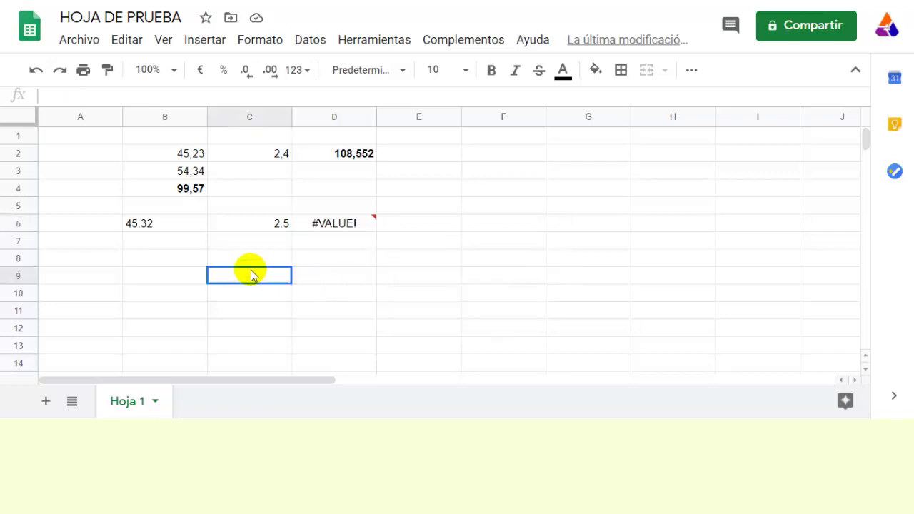
{"action": "left_click", "coordinate": [166, 223]}
{"action": "left_click", "coordinate": [214, 260]}
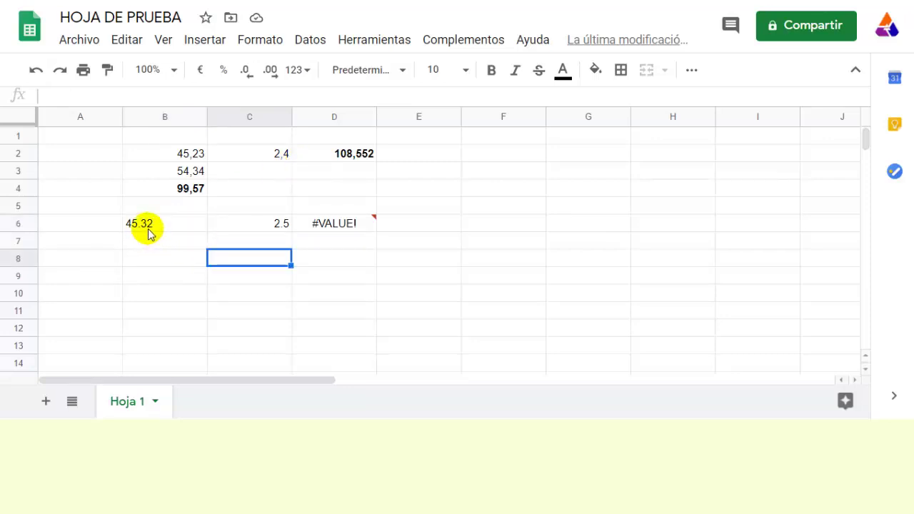
{"action": "left_click", "coordinate": [216, 296]}
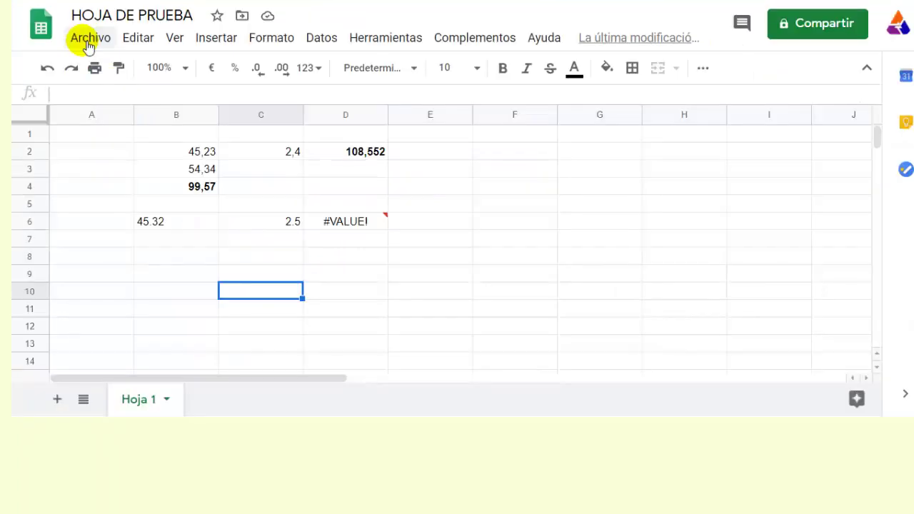
Step: Set the locale in Spreadsheet settings back to México and save, restoring decimal points
{"action": "left_click", "coordinate": [88, 43]}
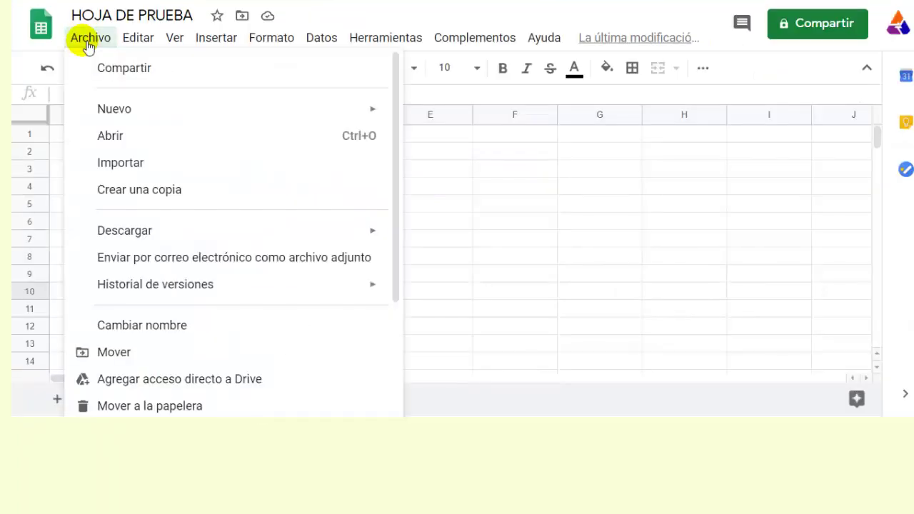
{"action": "scroll", "coordinate": [371, 215], "scroll_direction": "down", "scroll_amount": 3}
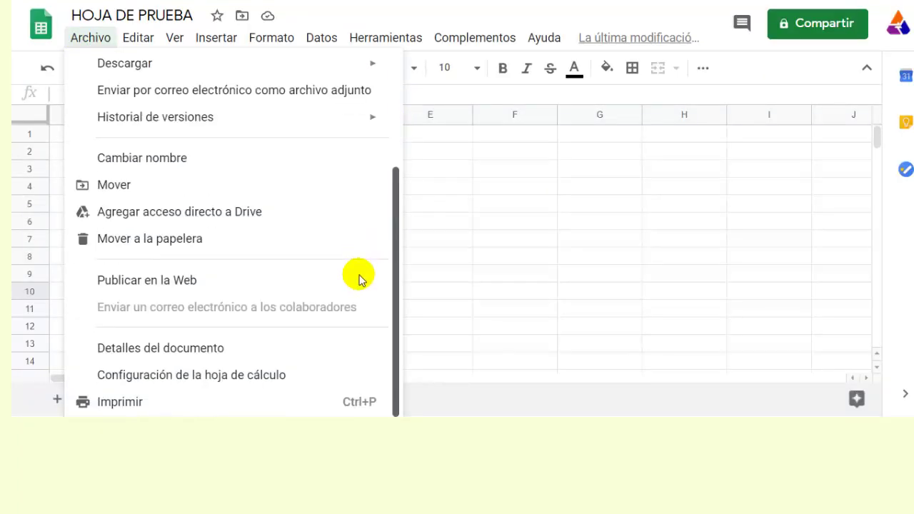
{"action": "left_click", "coordinate": [200, 379]}
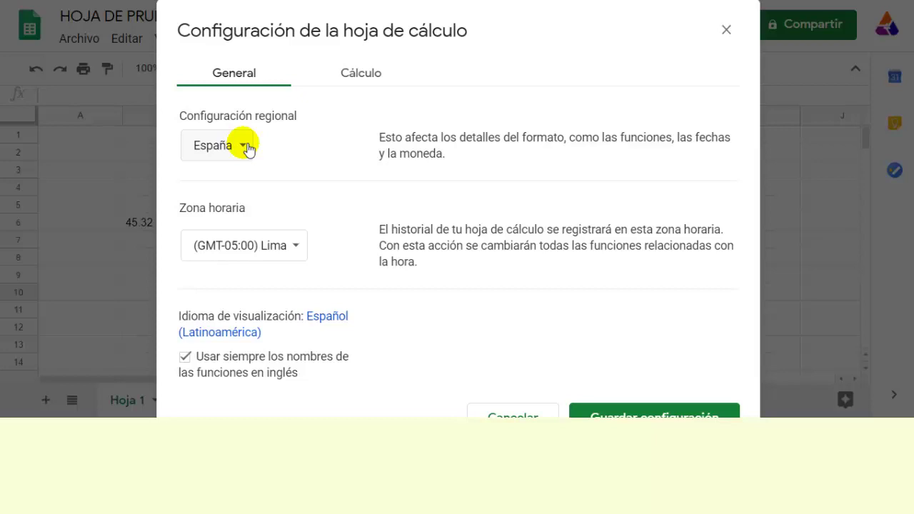
{"action": "left_click", "coordinate": [247, 146]}
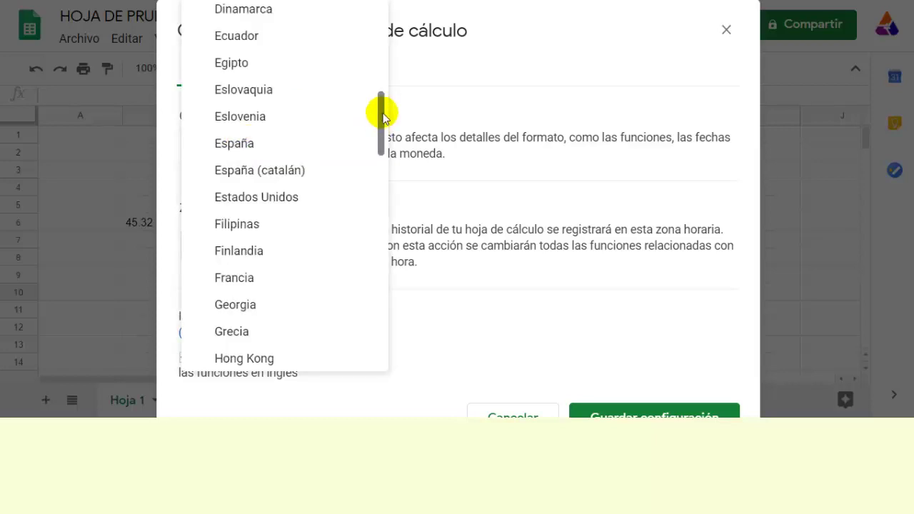
{"action": "left_click_drag", "start_coordinate": [380, 112], "coordinate": [368, 245]}
{"action": "left_click", "coordinate": [262, 172]}
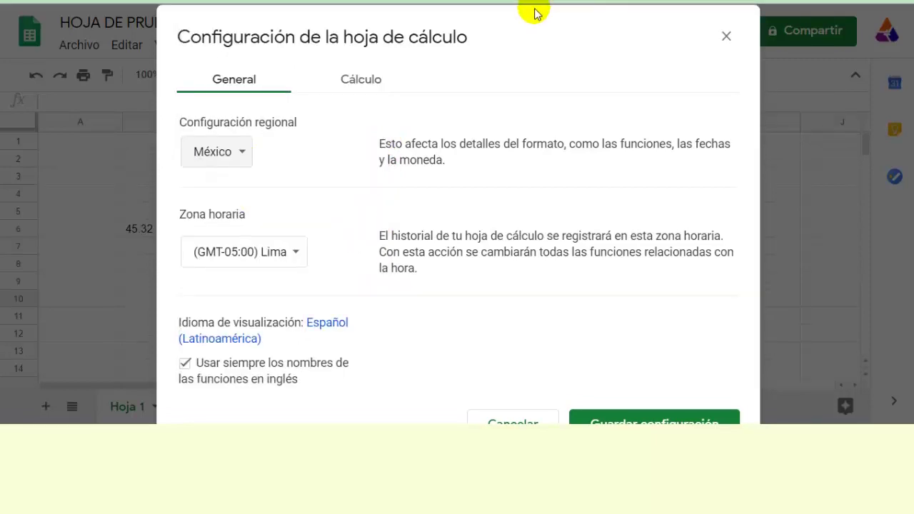
{"action": "left_click", "coordinate": [637, 422]}
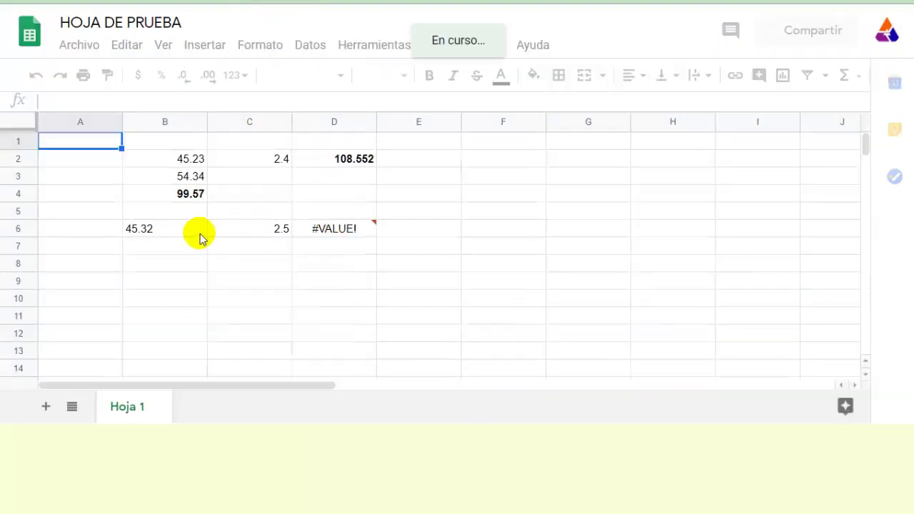
Step: Replace D6's formula with =B6*C6 so it shows 7.10 instead of #VALUE!
{"action": "left_click", "coordinate": [339, 238]}
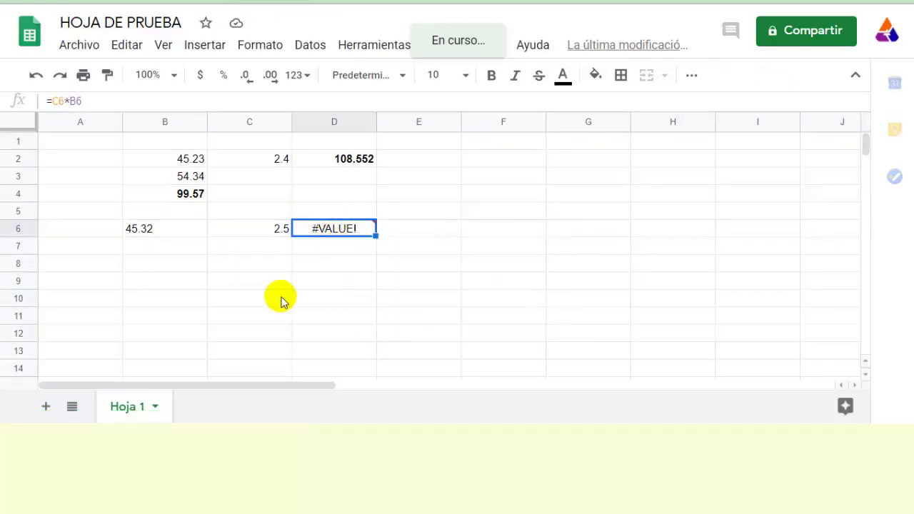
{"action": "type", "text": "+"}
{"action": "left_click", "coordinate": [135, 229]}
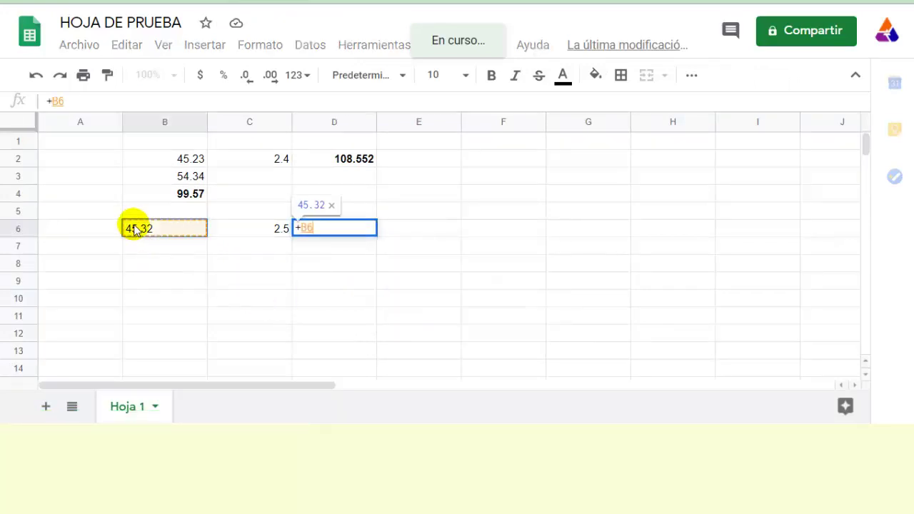
{"action": "type", "text": "*"}
{"action": "left_click", "coordinate": [238, 230]}
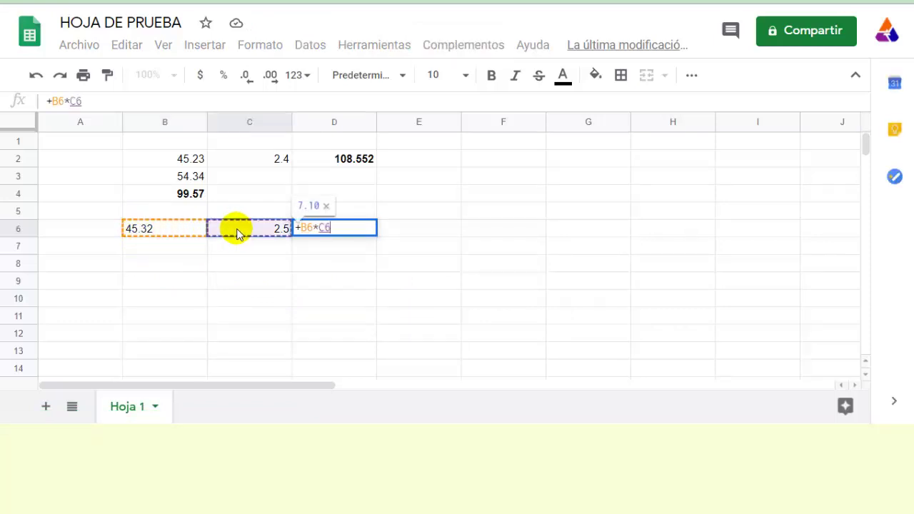
{"action": "key", "text": "Return"}
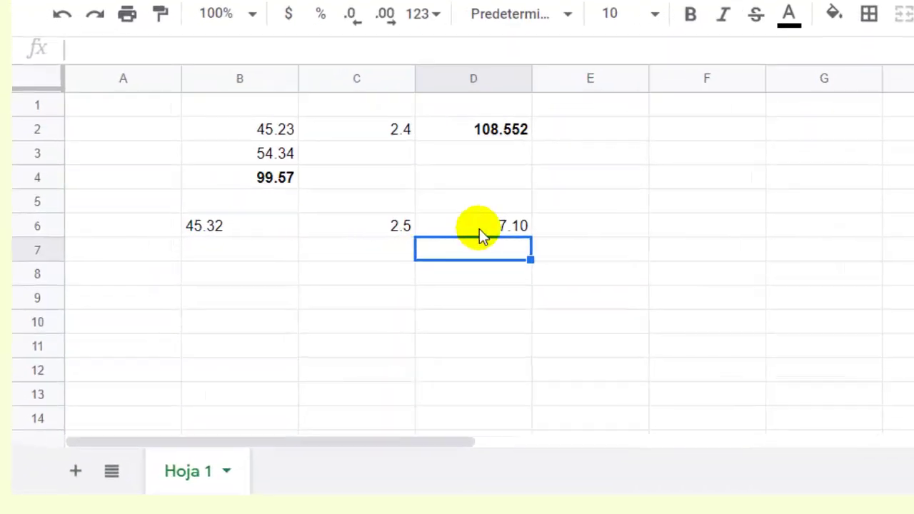
{"action": "left_click", "coordinate": [558, 226]}
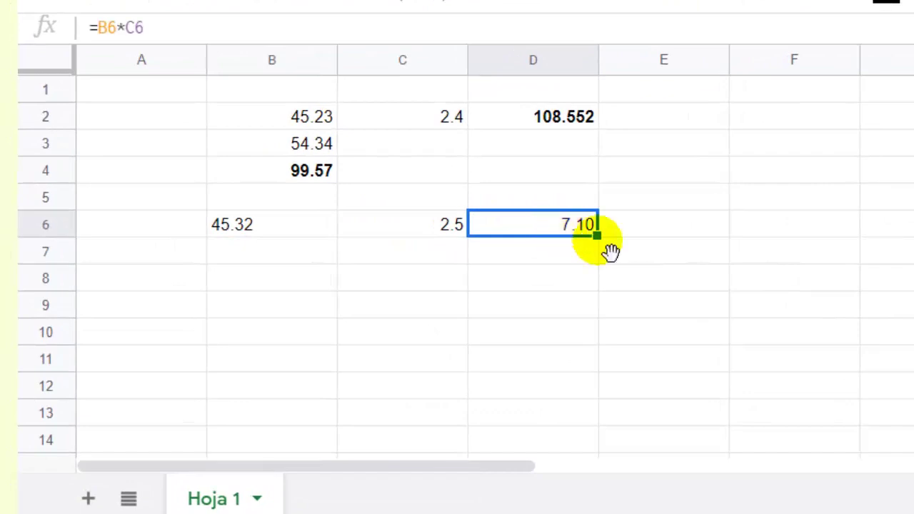
{"action": "left_click", "coordinate": [544, 286]}
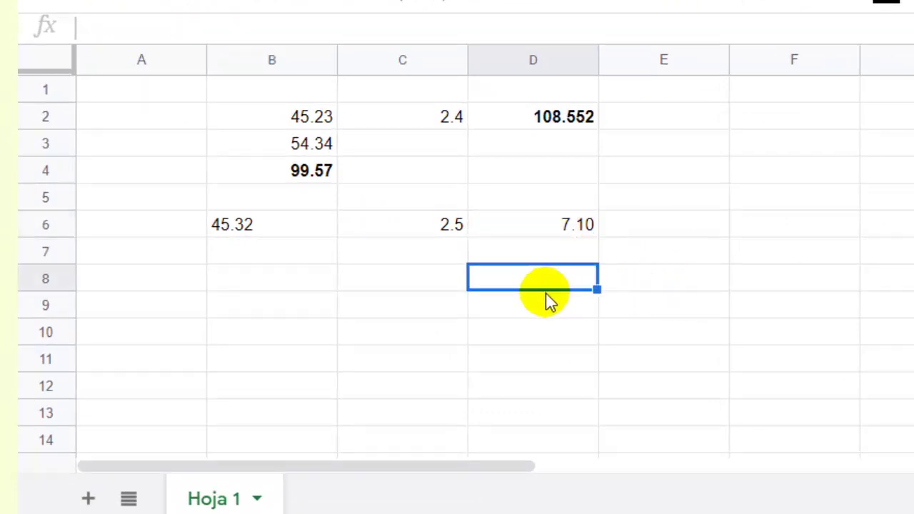